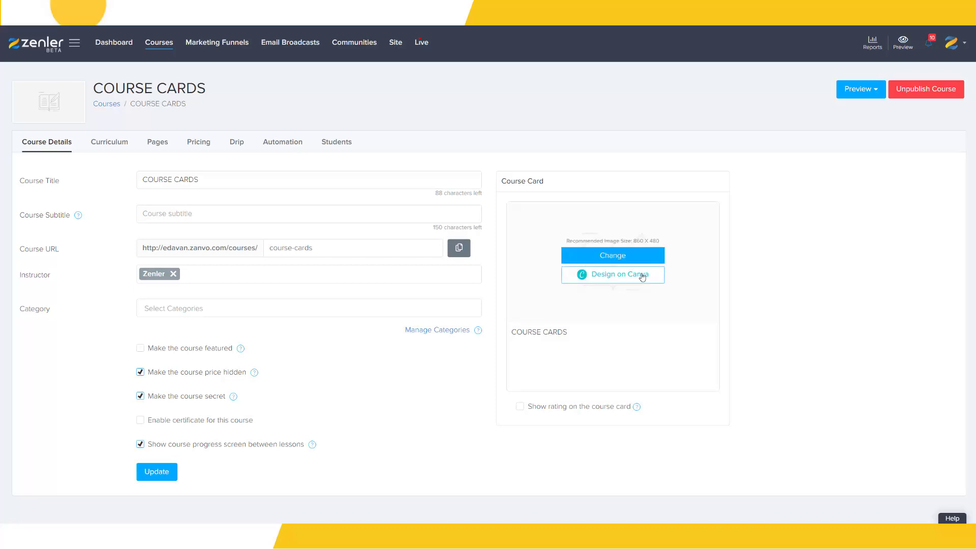
Step: Search Canva templates for 'dog' and place the How to Train Your Puppy template on the page
left_click(611, 279)
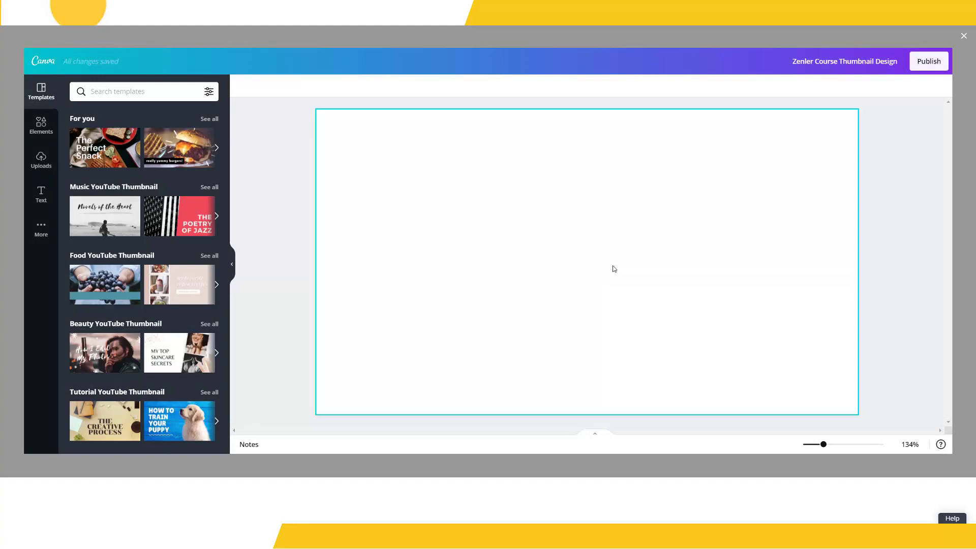
left_click(142, 90)
type("d")
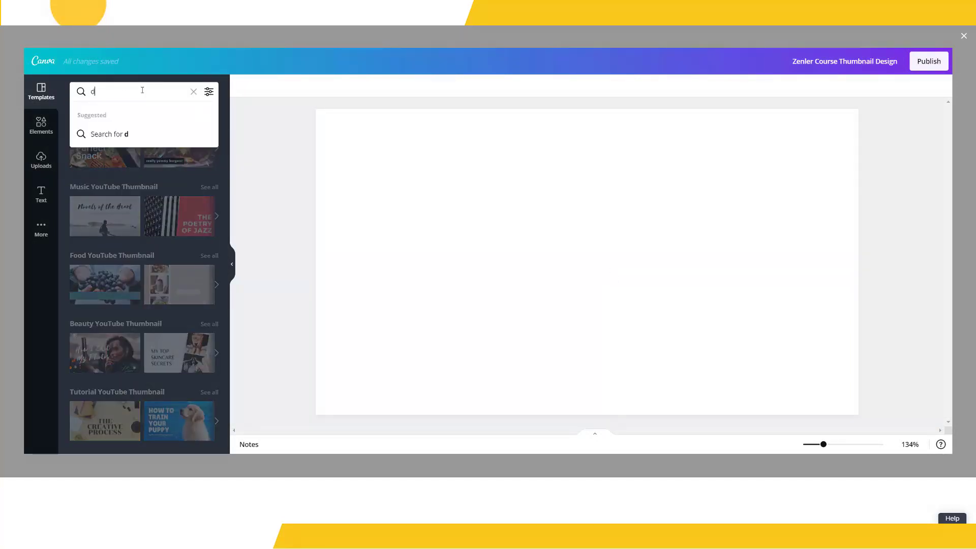
type("og")
key("Return")
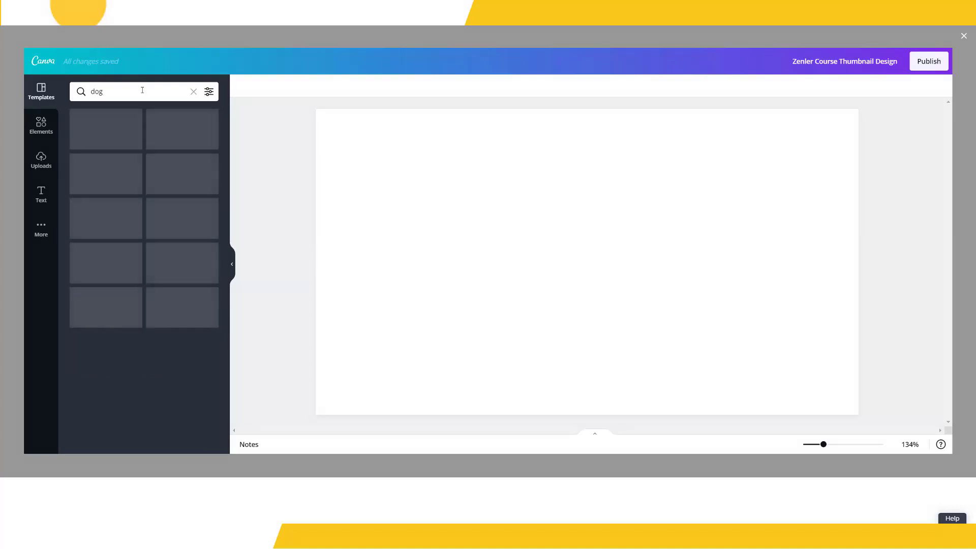
mouse_move(105, 351)
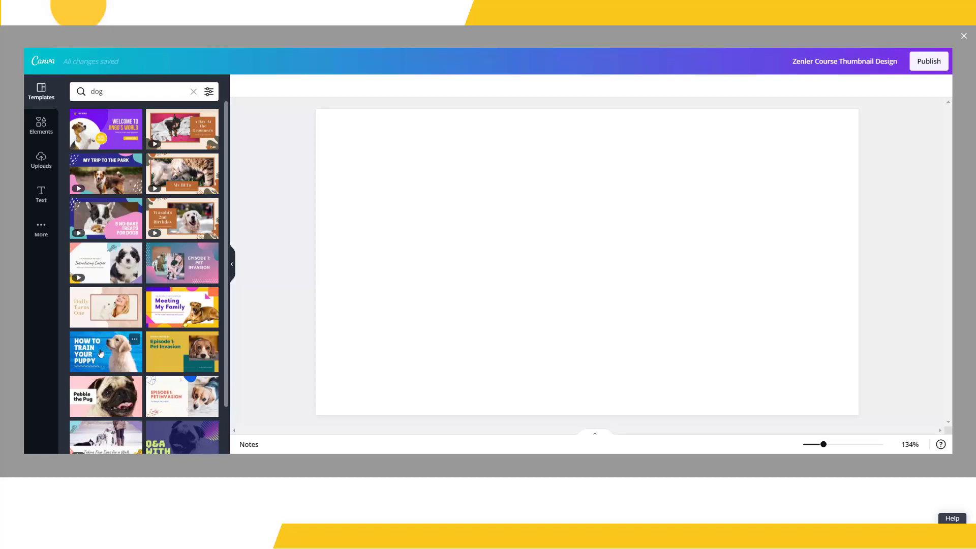
left_click_drag(101, 353, 390, 160)
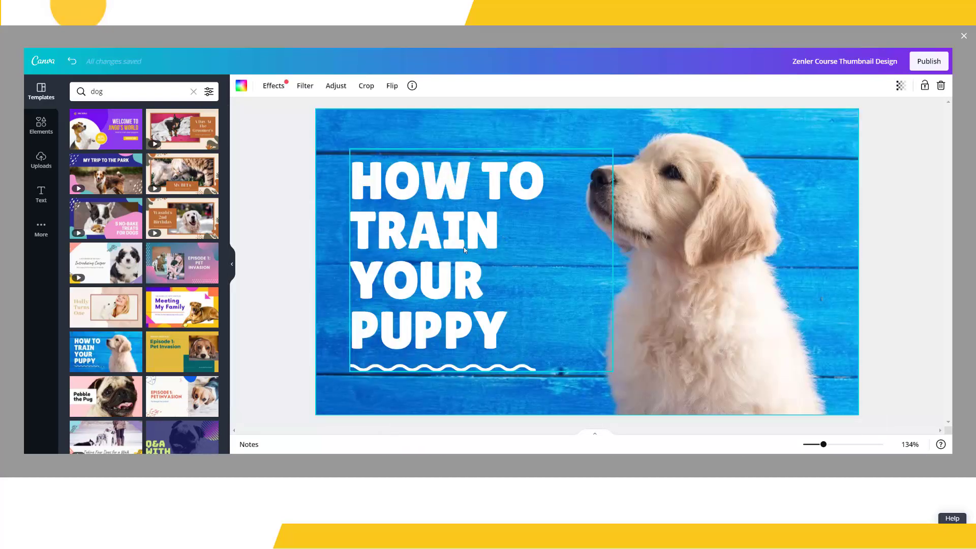
Step: Replace the puppy template's headline text with 'TRAINING THE EASY WAY'
left_click(459, 260)
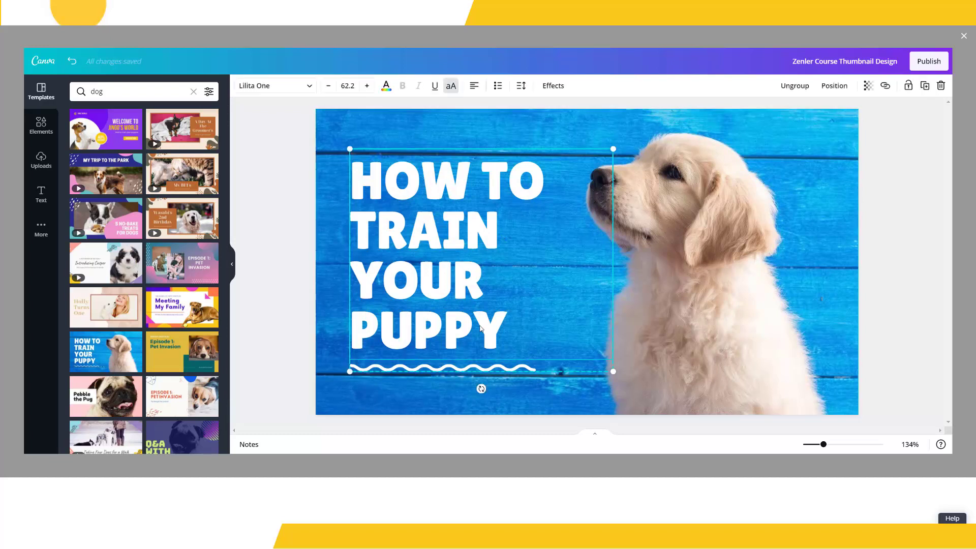
double_click(483, 328)
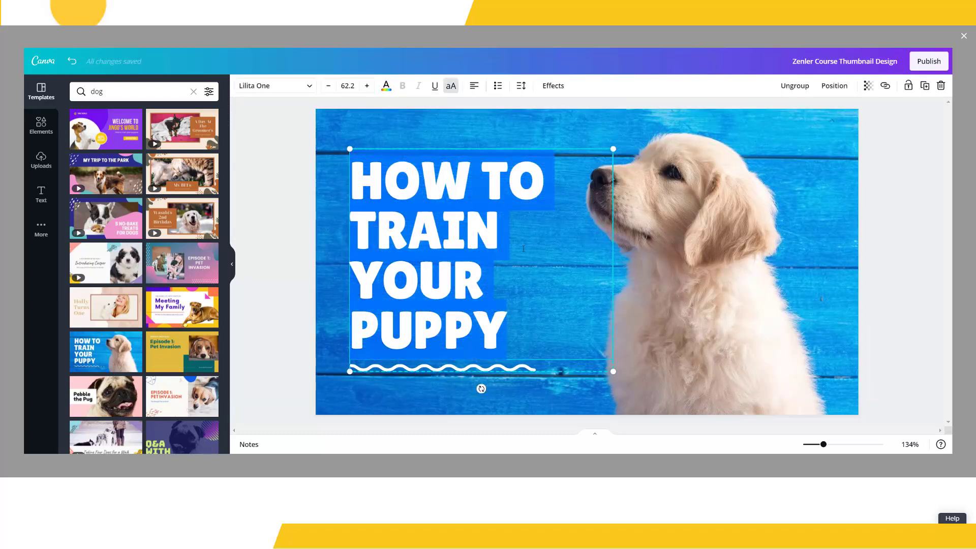
type("TRAINING")
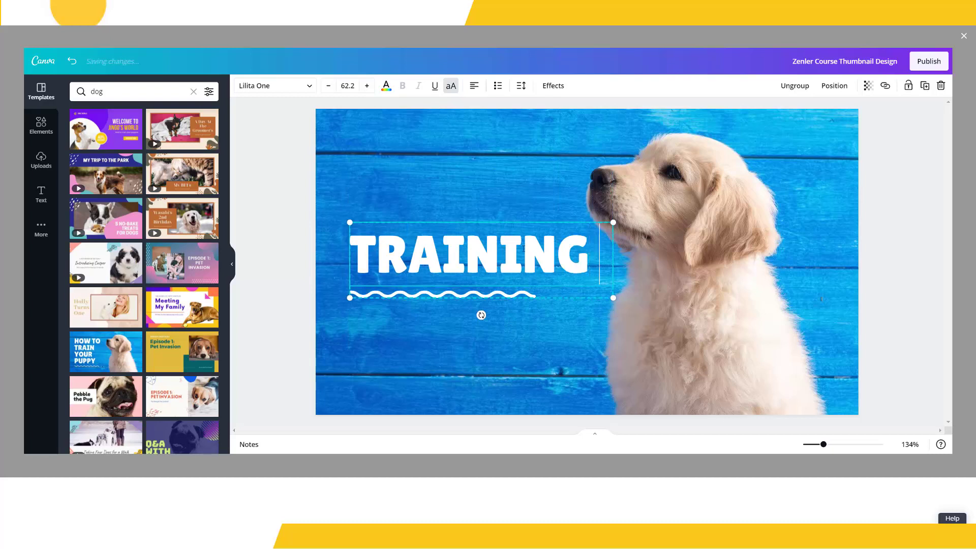
type(" THE EASY WA")
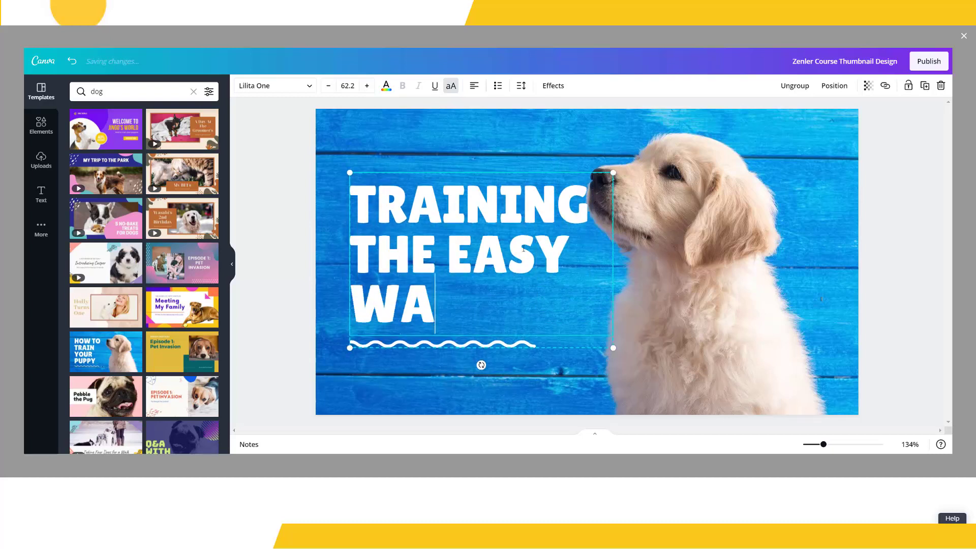
type("Y")
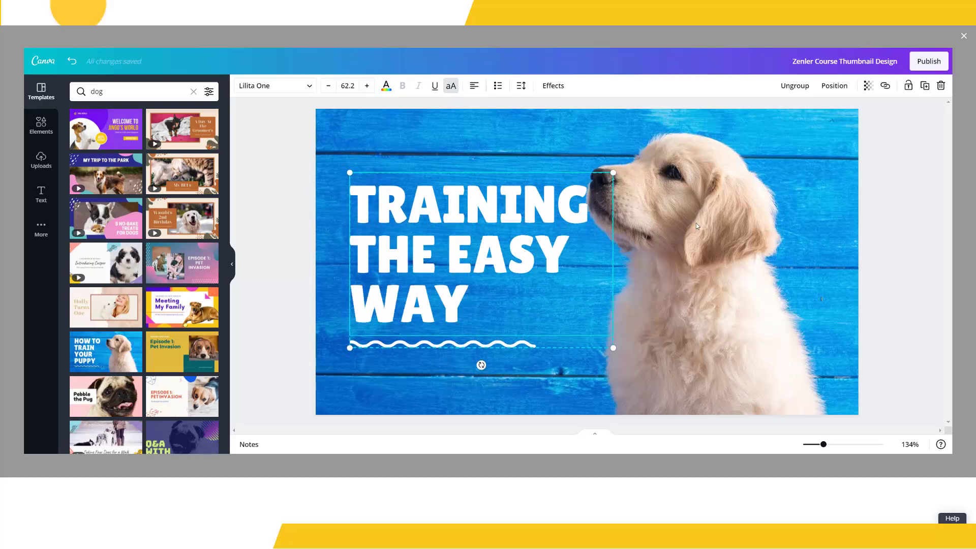
left_click(718, 223)
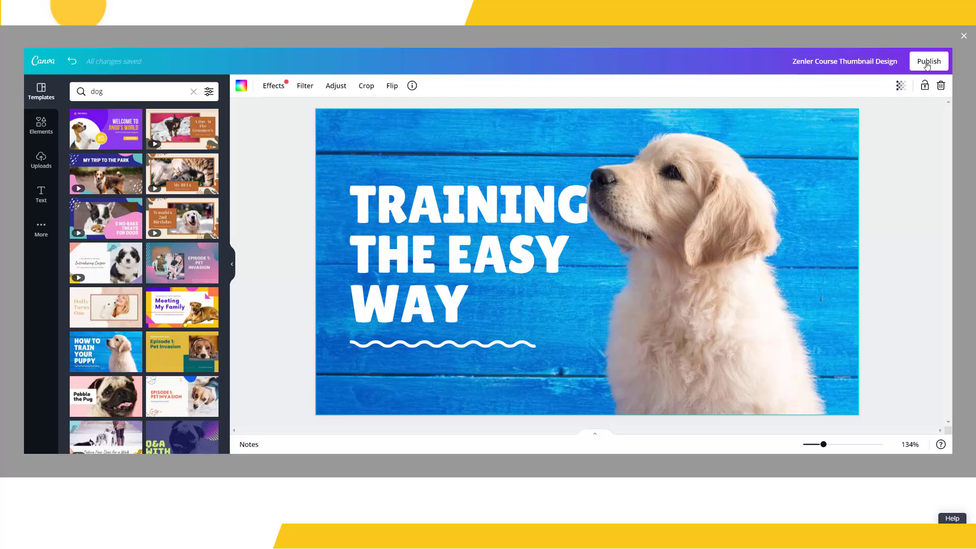
Step: Publish the puppy design to the Zenler course card
left_click(927, 66)
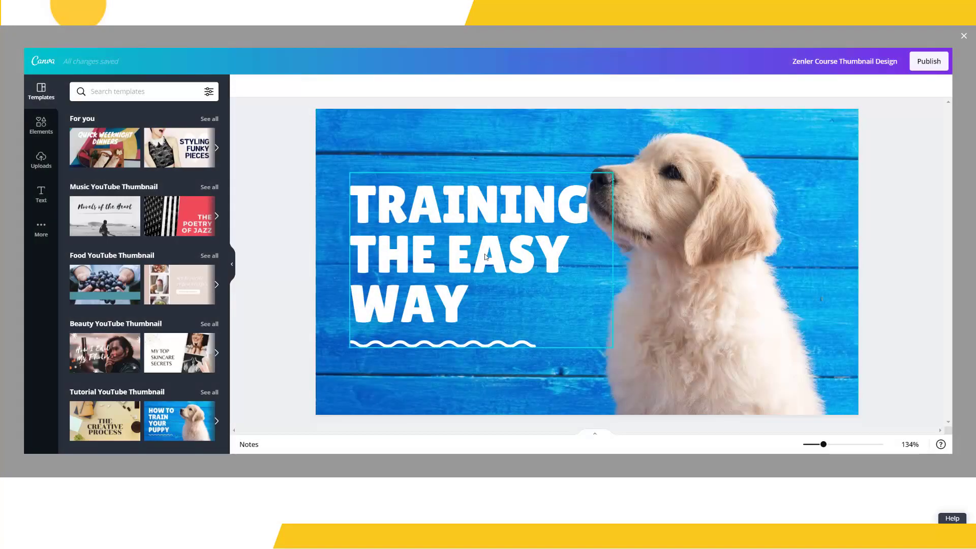
Step: Add an exclamation mark after WAY so the title reads 'TRAINING THE EASY WAY!'
double_click(461, 306)
left_click(476, 298)
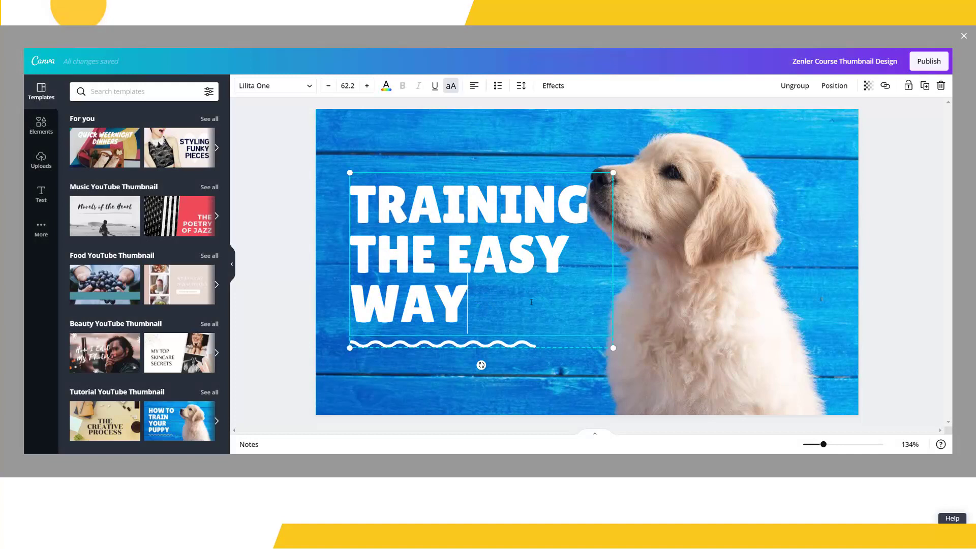
type("!")
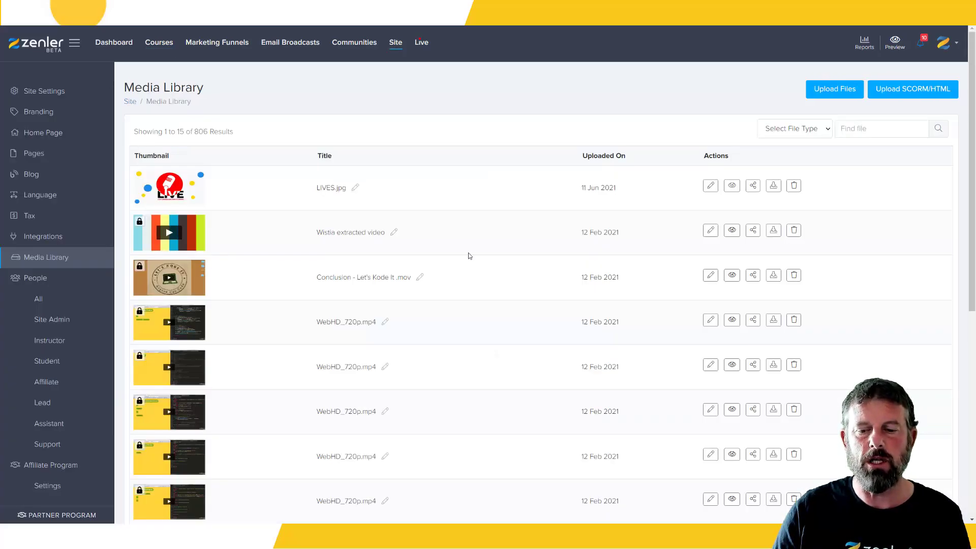
Step: Open the 'Conclusion - Let's Kode It' video's edit page and its thumbnail options
left_click(710, 276)
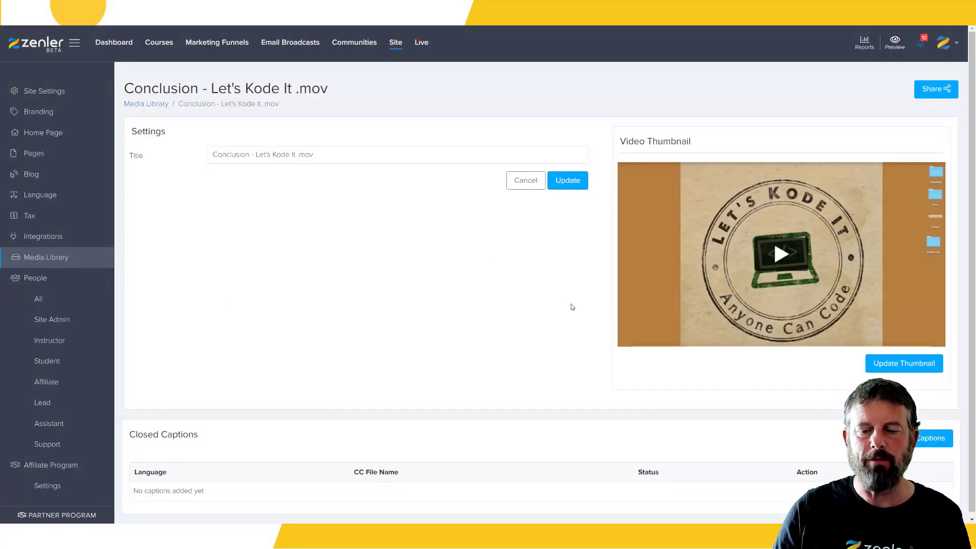
left_click(891, 364)
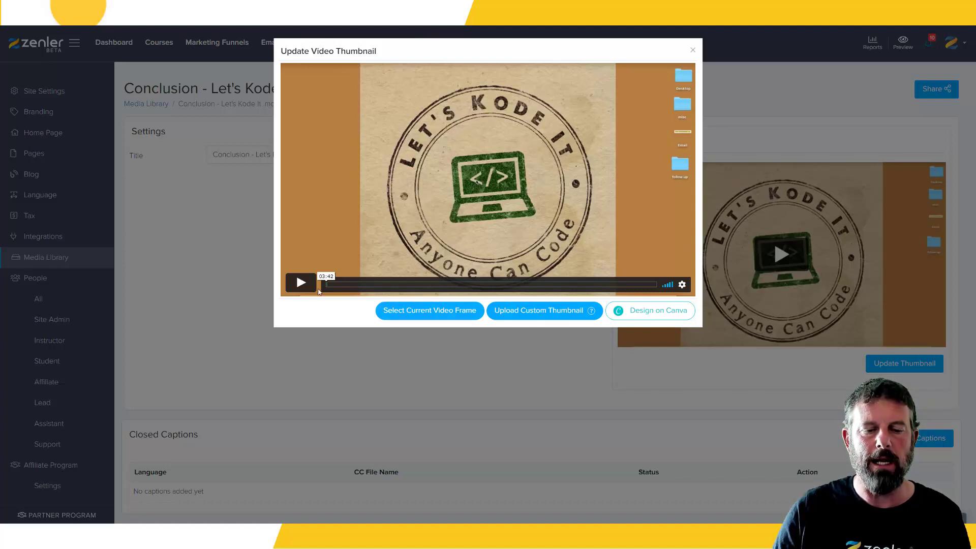
Step: Play the Conclusion video preview and pause it at 00:18
left_click(351, 284)
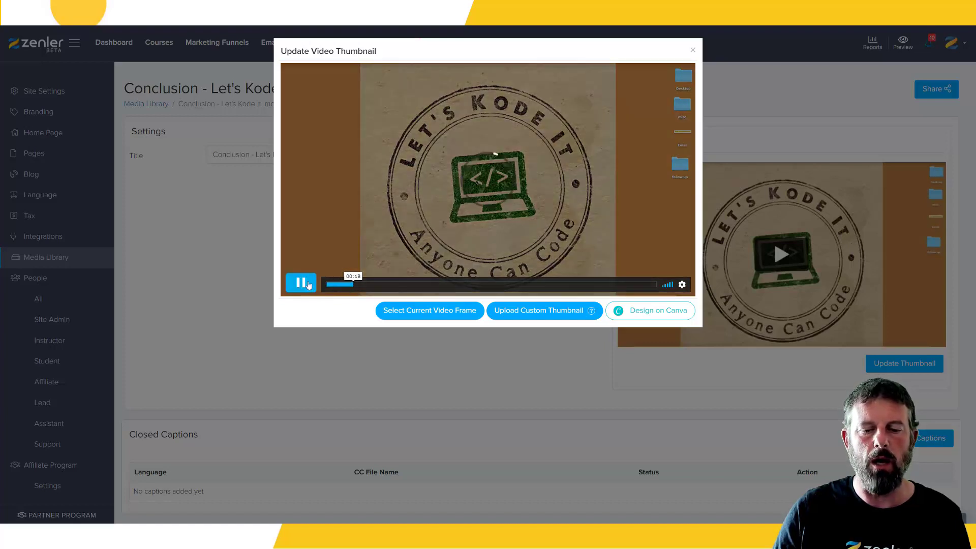
left_click(300, 283)
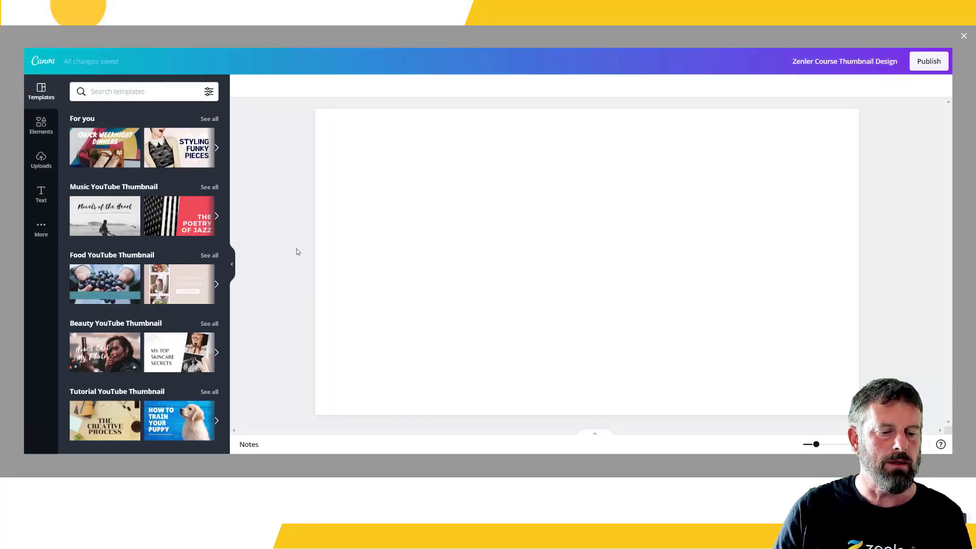
mouse_move(178, 420)
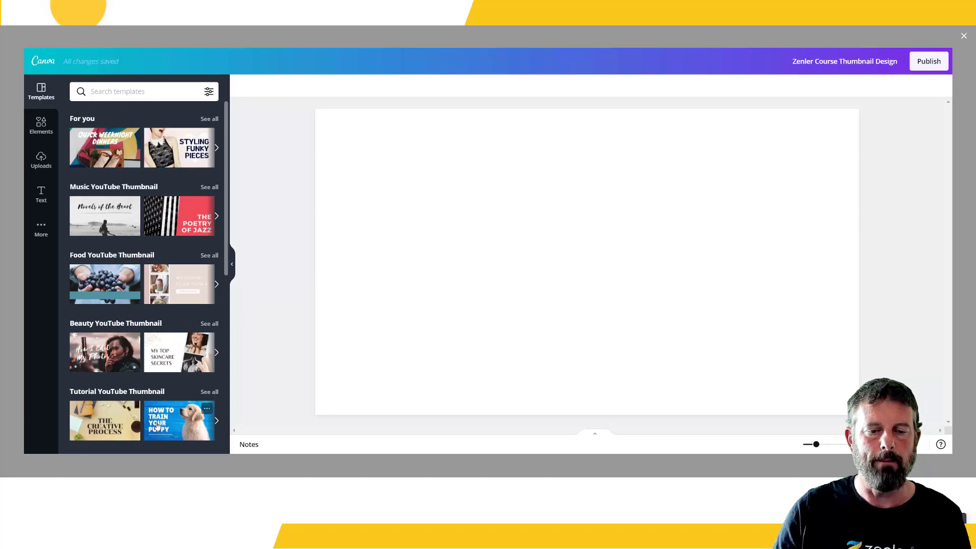
Step: Place the How to Train Your Puppy template on the blank Conclusion thumbnail page
left_click_drag(155, 419, 413, 174)
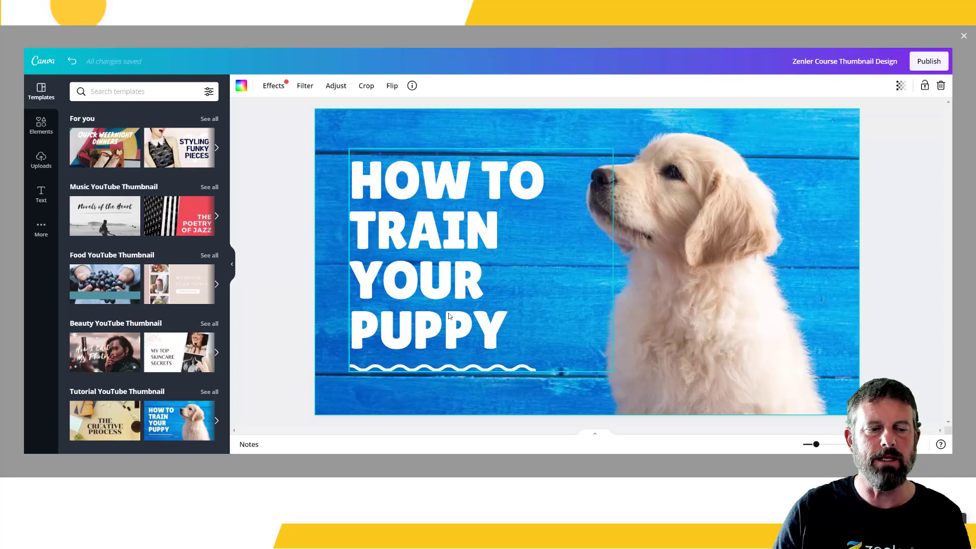